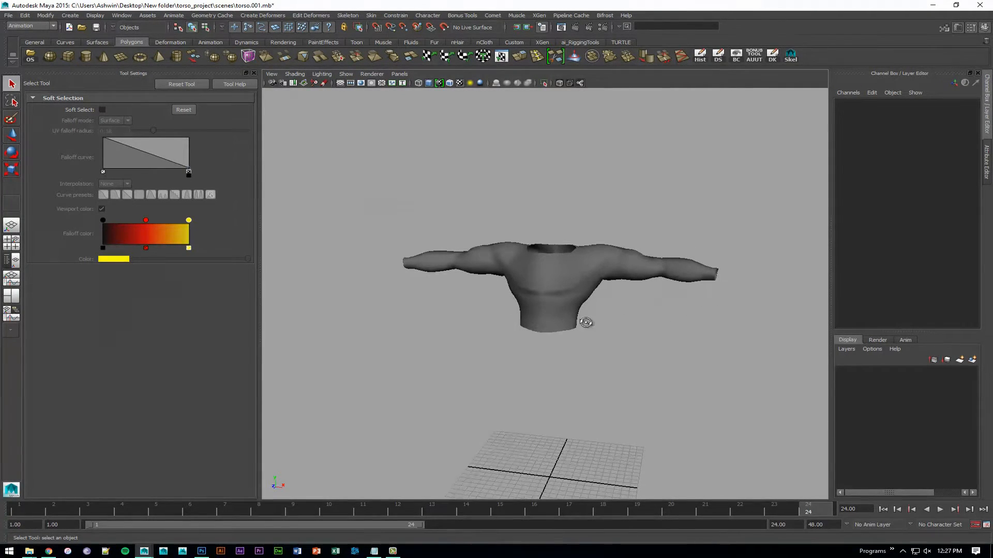
- Select the torso mesh in the viewport
left_click_drag(586, 322, 584, 346, "alt")
left_click(574, 310)
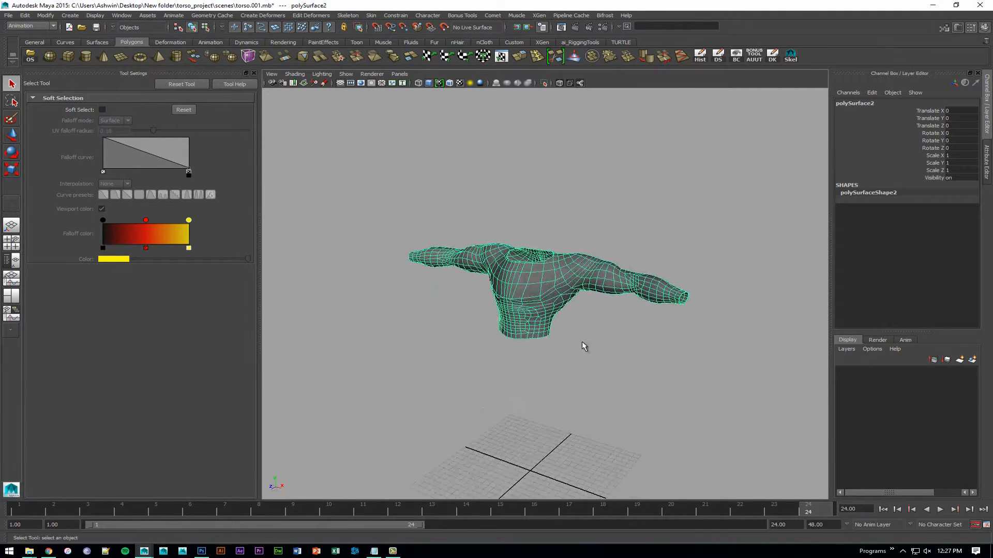
left_click(706, 212)
left_click(548, 282)
mouse_move(559, 318)
left_mouse_down("alt")
mouse_move(705, 308)
mouse_move(576, 309)
left_mouse_up("alt")
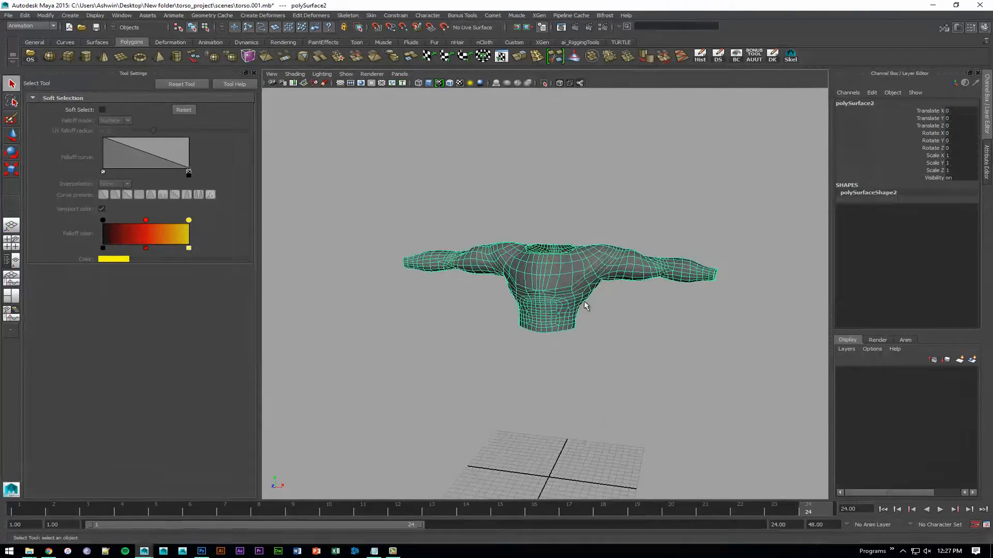
- Switch to Chrome and search Google Images for "UV map"
key("alt+Tab")
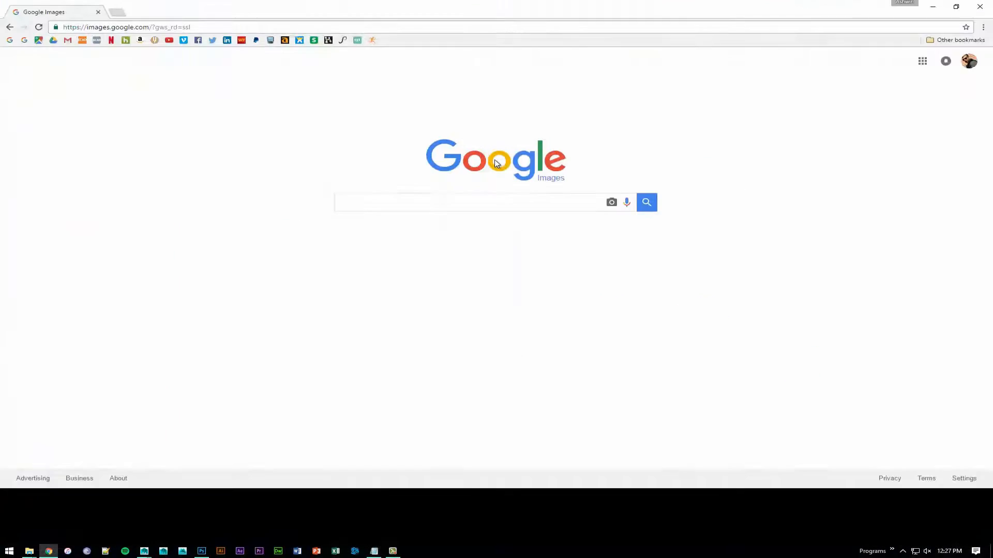
left_click(365, 202)
type("U")
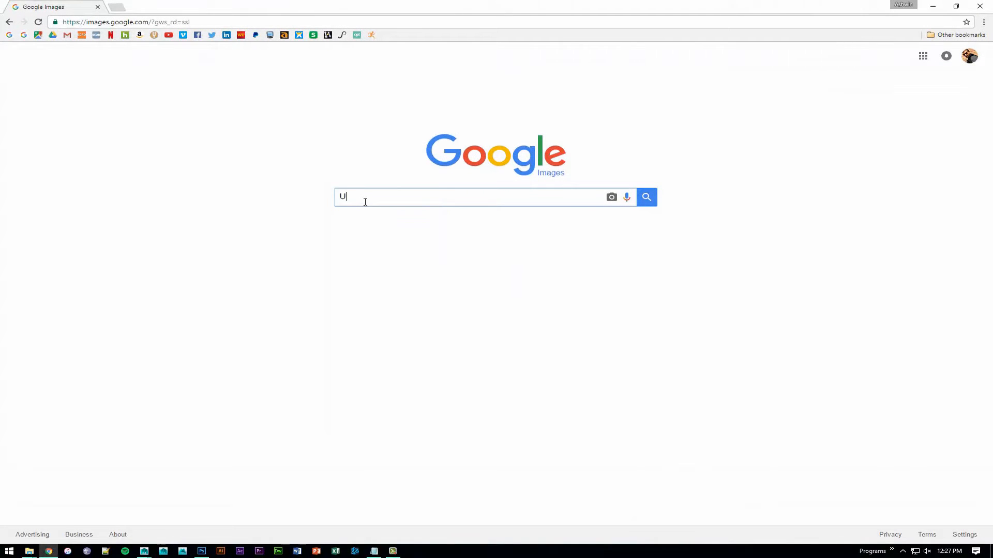
type("V map")
key("Return")
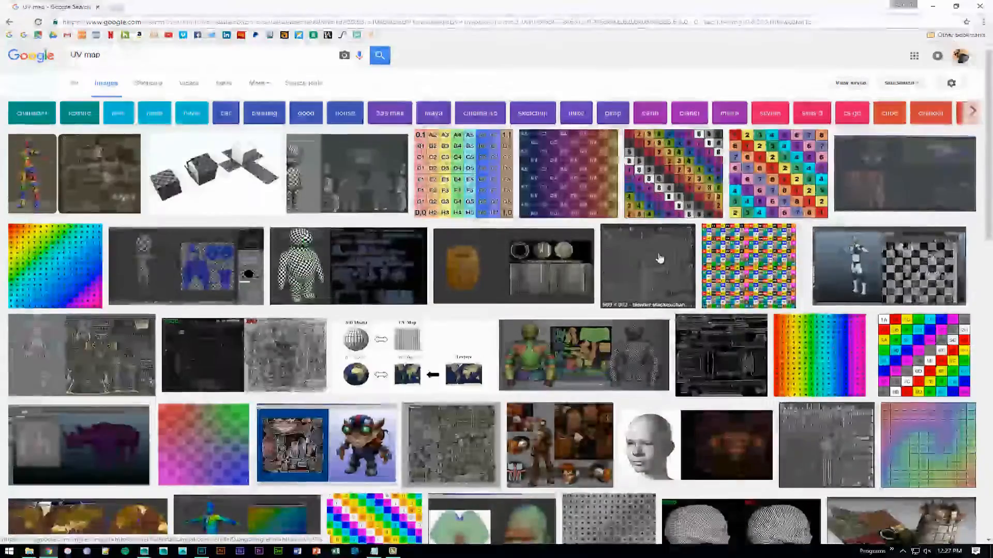
- Open the full-size version of the coloured, numbered checker image that contains the diagonal lettering
scroll(659, 259, "down", 8)
left_click(375, 299)
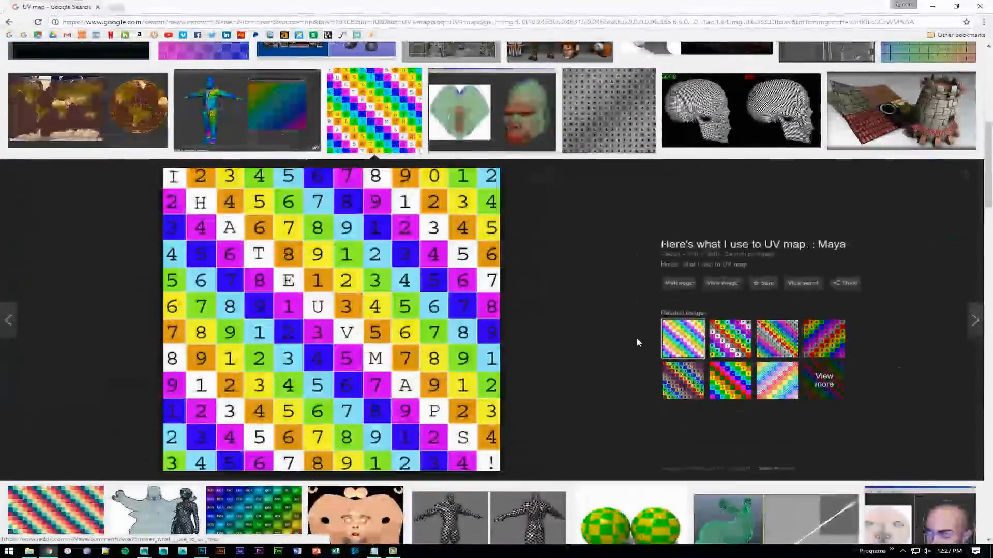
left_click(734, 287)
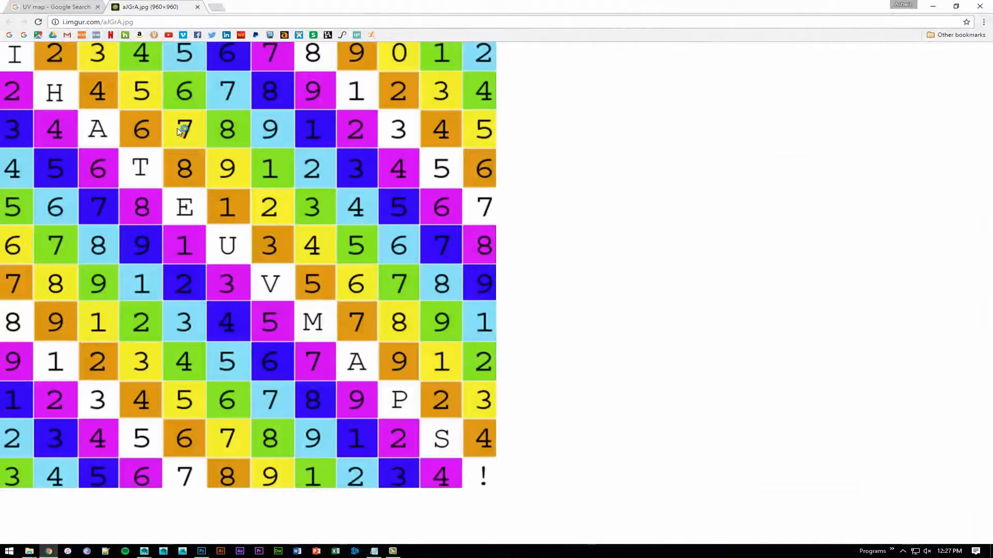
- Save the checker image as TEX_UV in the sourceimages folder of torso_project
right_click(118, 58)
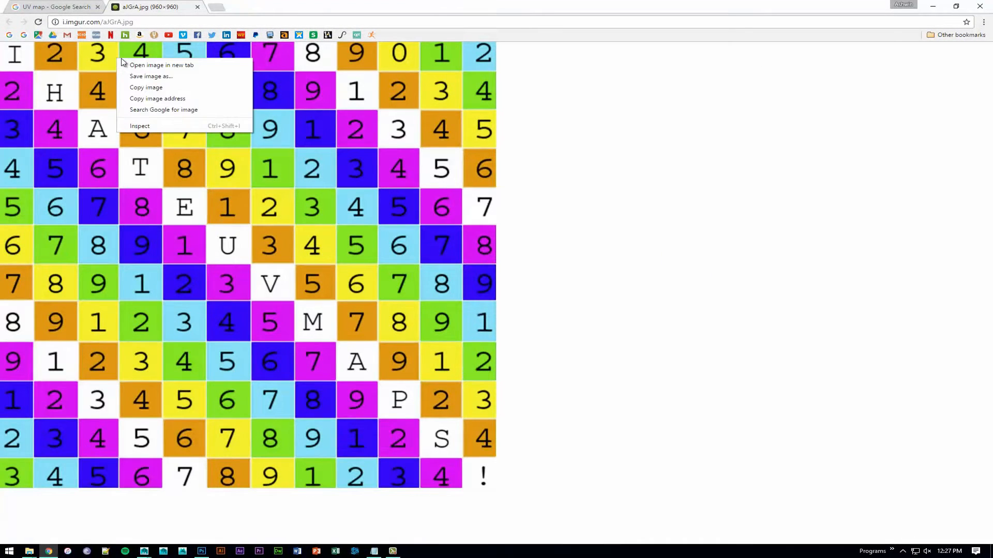
left_click(181, 77)
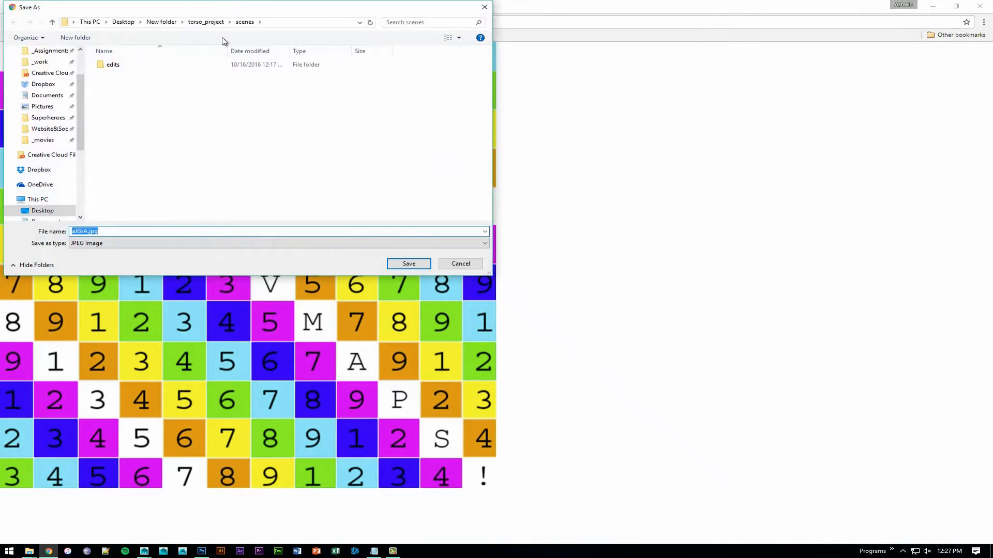
left_click(166, 23)
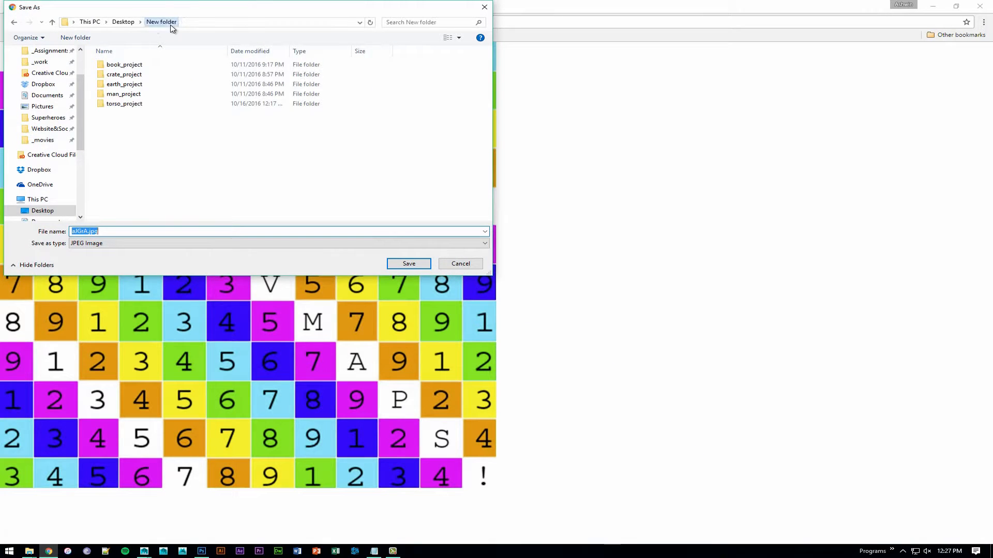
double_click(132, 104)
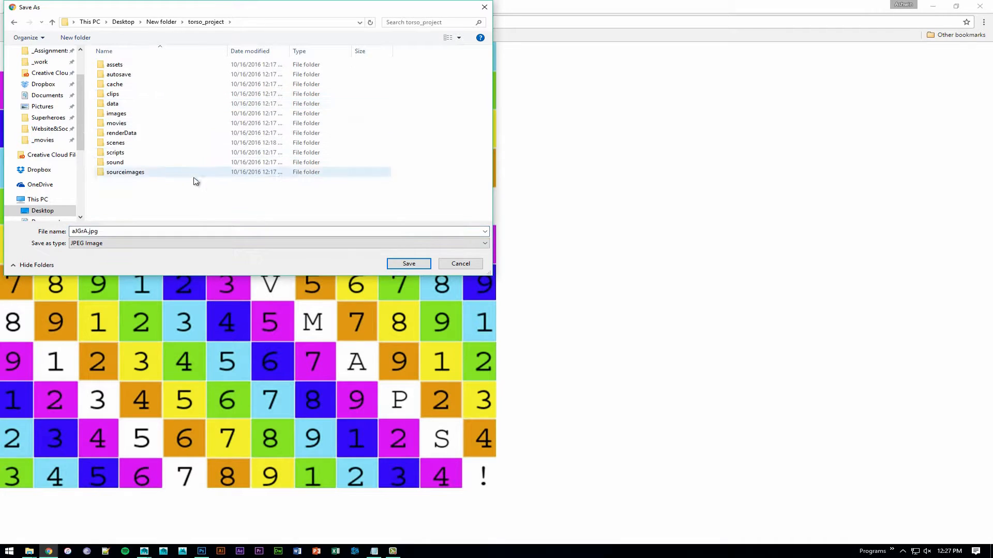
double_click(125, 173)
left_click(108, 230)
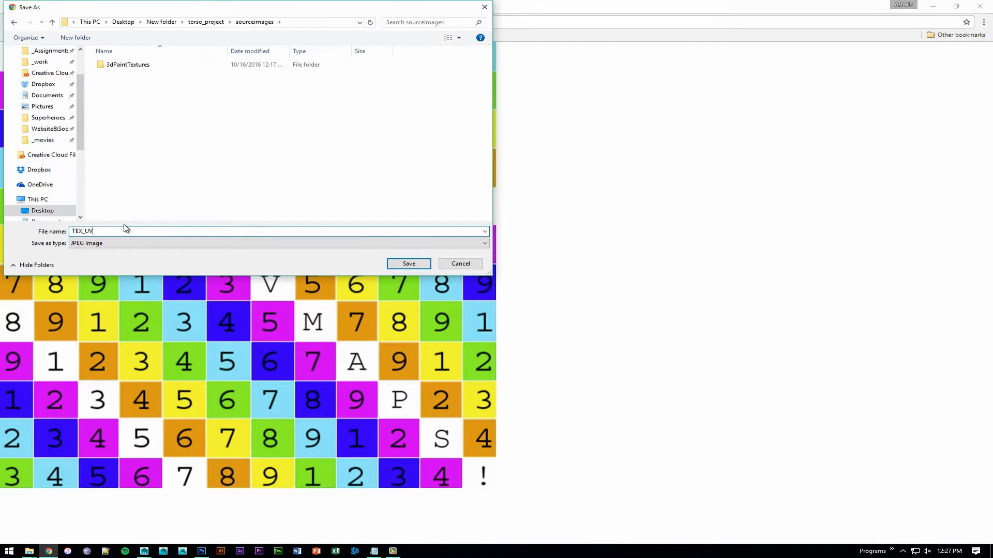
key("Return")
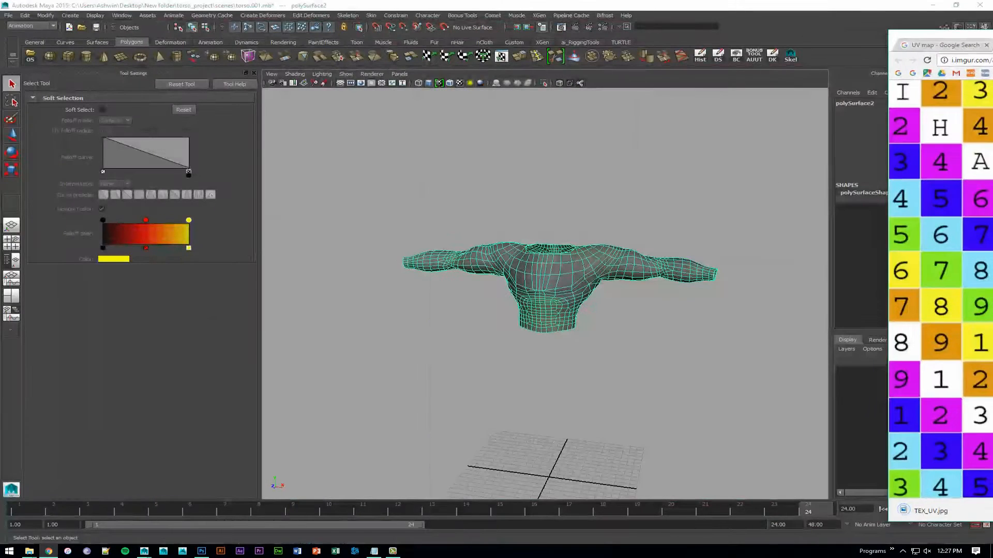
- Switch back to Maya and assign a new Lambert material to the selected torso
left_click_drag(991, 37, 991, 13)
left_click_drag(696, 271, 676, 274, "alt")
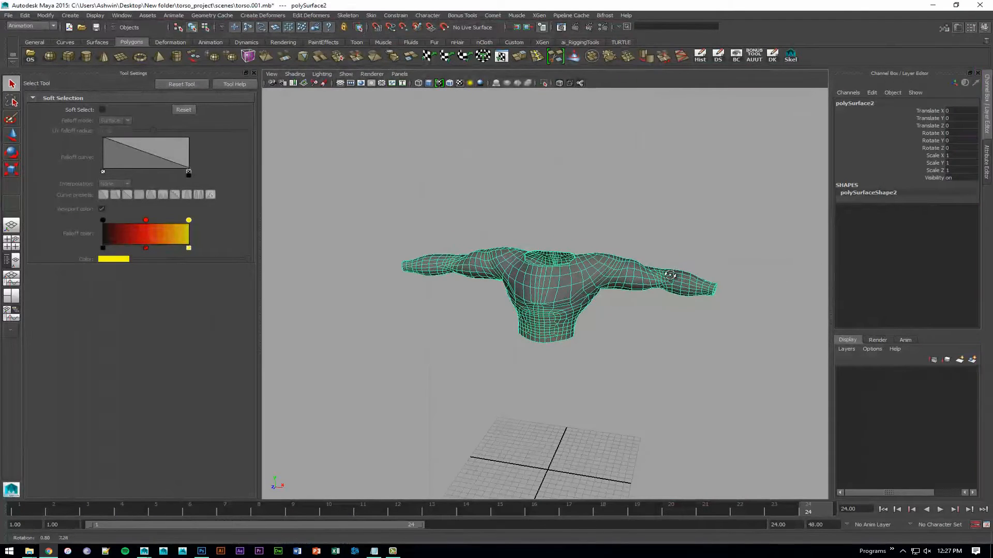
left_click_drag(563, 272, 545, 275, "alt")
middle_click_drag(545, 275, 487, 255, "alt")
right_click_drag(487, 254, 588, 277, "alt")
right_click_drag(491, 232, 500, 421)
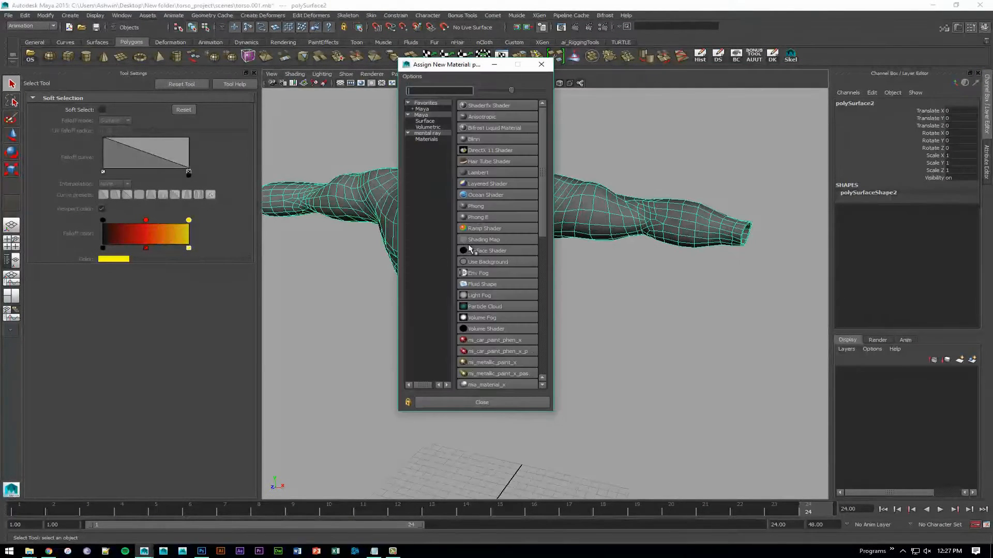
left_click(507, 171)
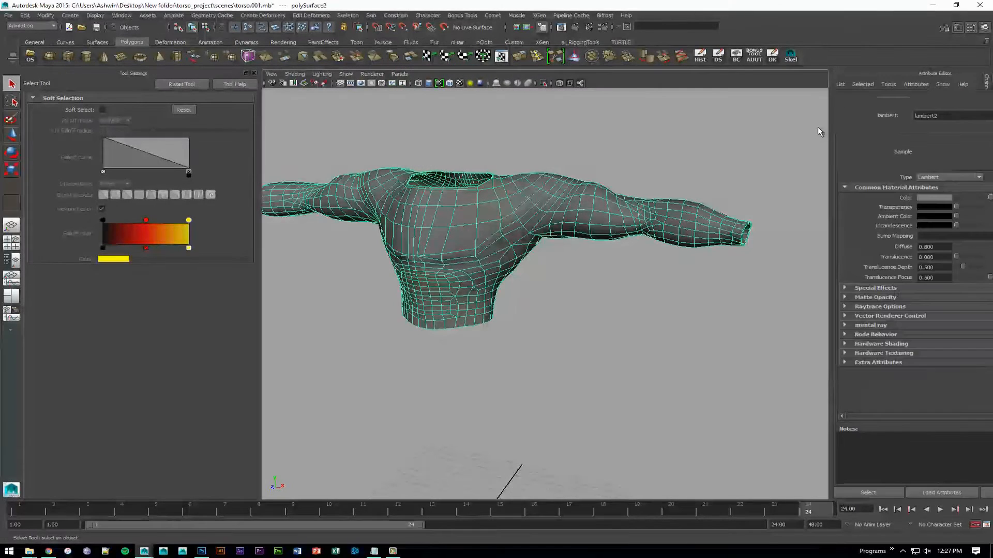
- Rename the torso's new material as MAT_UV
left_click(898, 105)
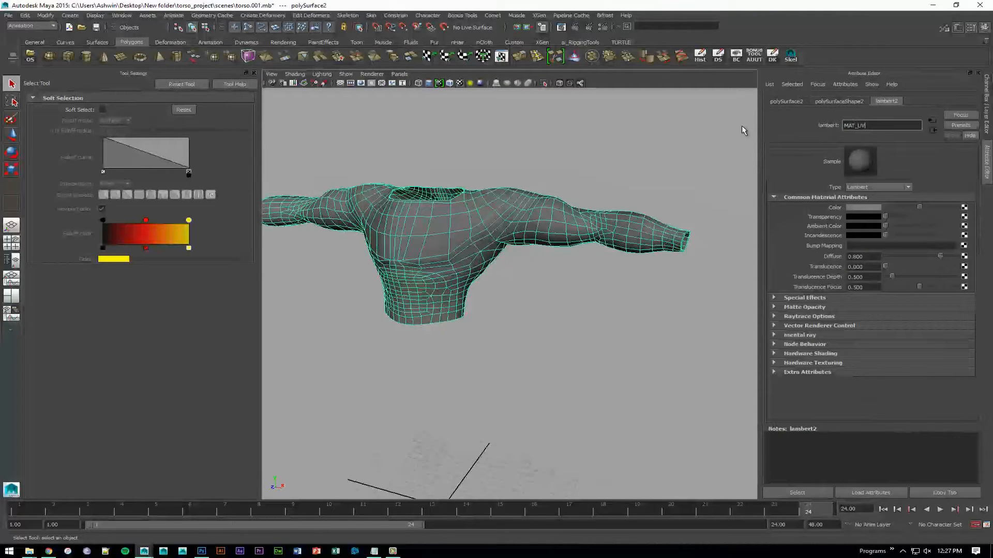
type("MAT_UV")
key("Return")
- Connect a file texture to the material's color, load TEX_UV.jpg into it and display the texture on the torso
left_click_drag(504, 199, 542, 195, "alt")
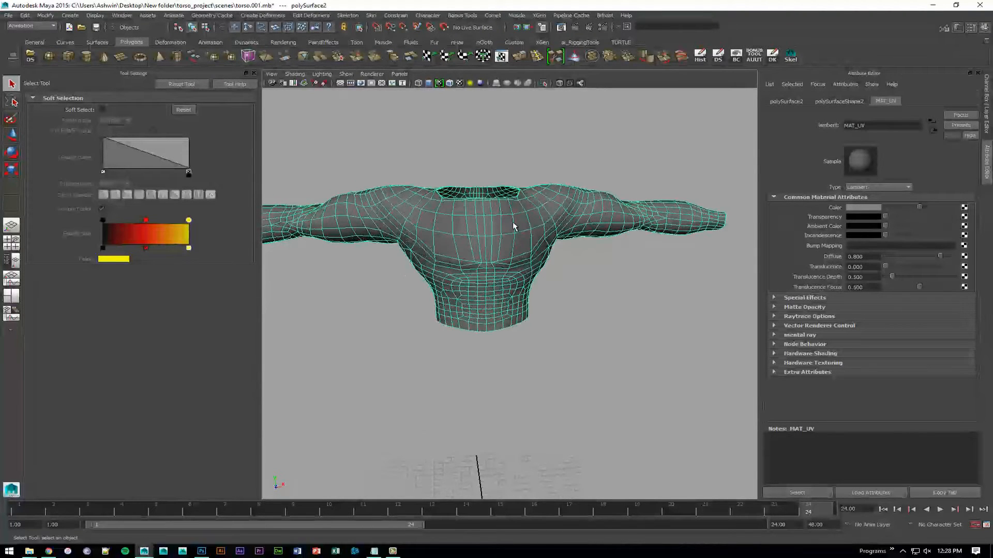
left_click(473, 244)
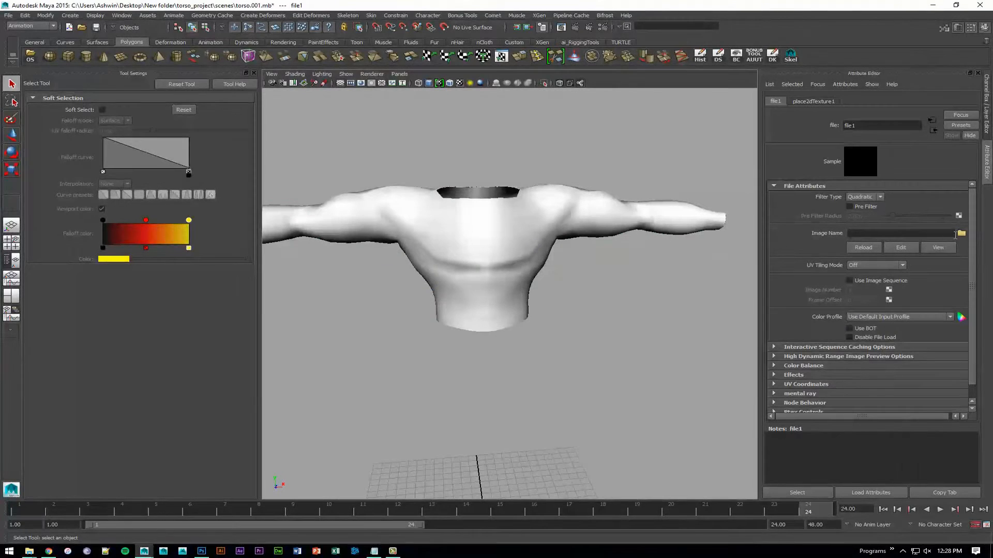
left_click(961, 234)
double_click(200, 91)
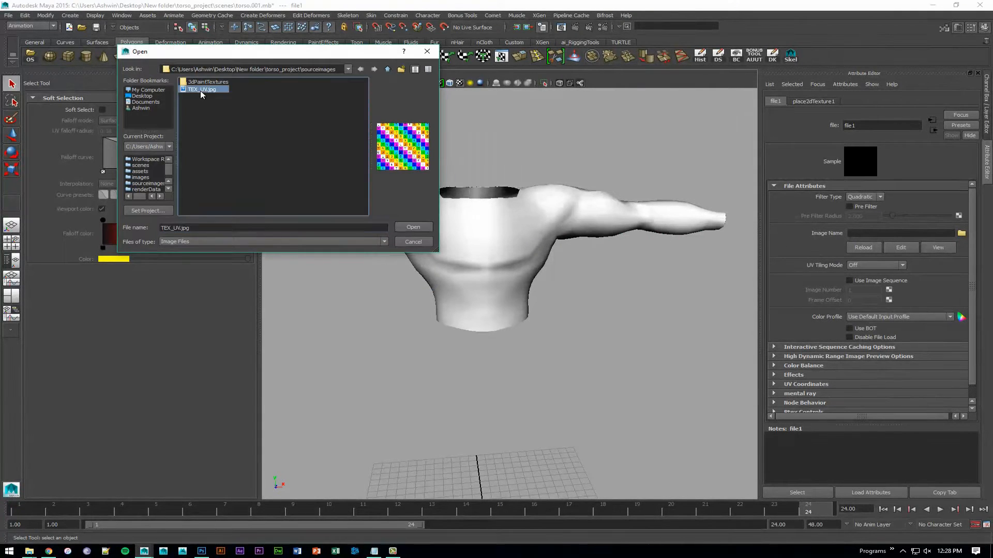
left_click_drag(519, 215, 512, 258, "alt")
scroll(511, 259, "up", 5)
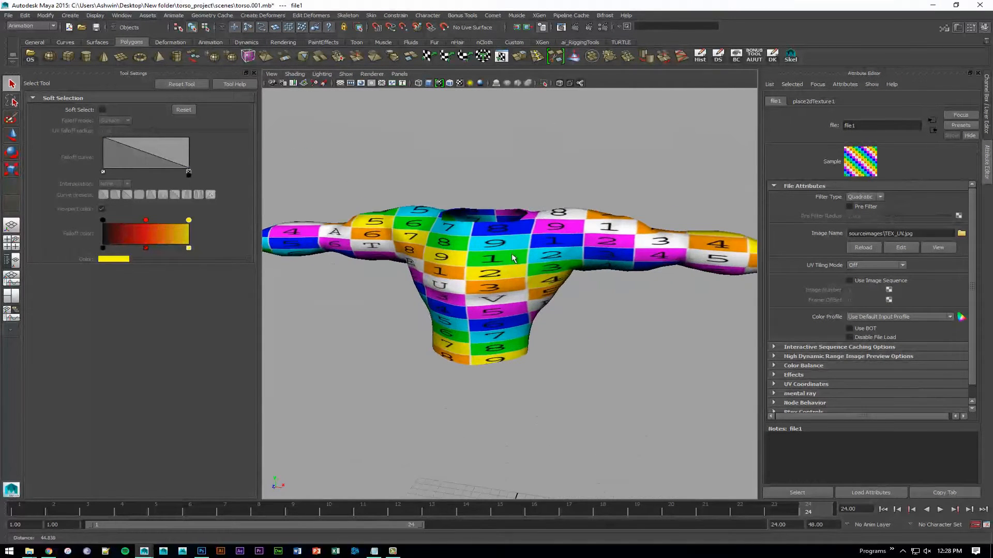
- Set the checker texture's Repeat UV to 10 in both directions and check the pattern on the torso
left_click(799, 102)
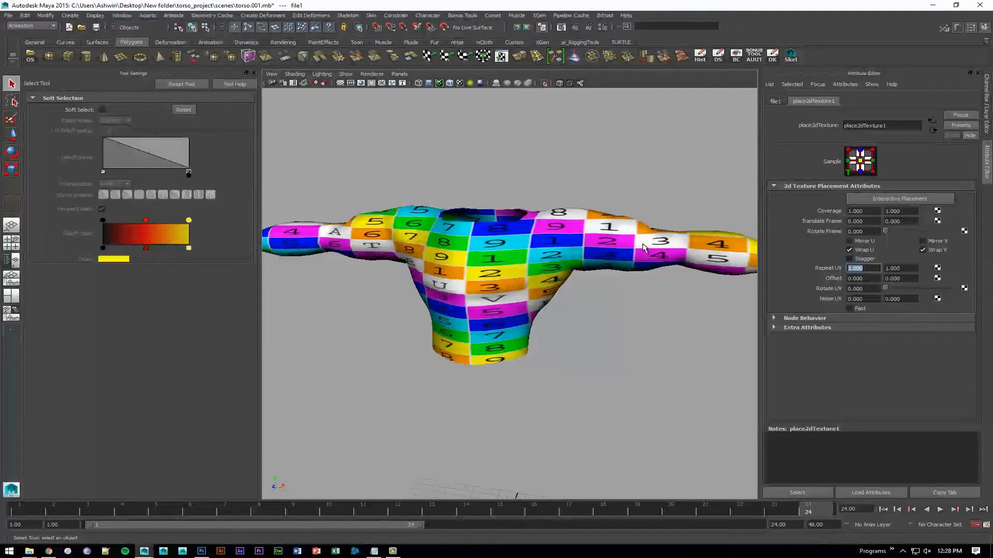
key("Tab")
type("10")
key("Return")
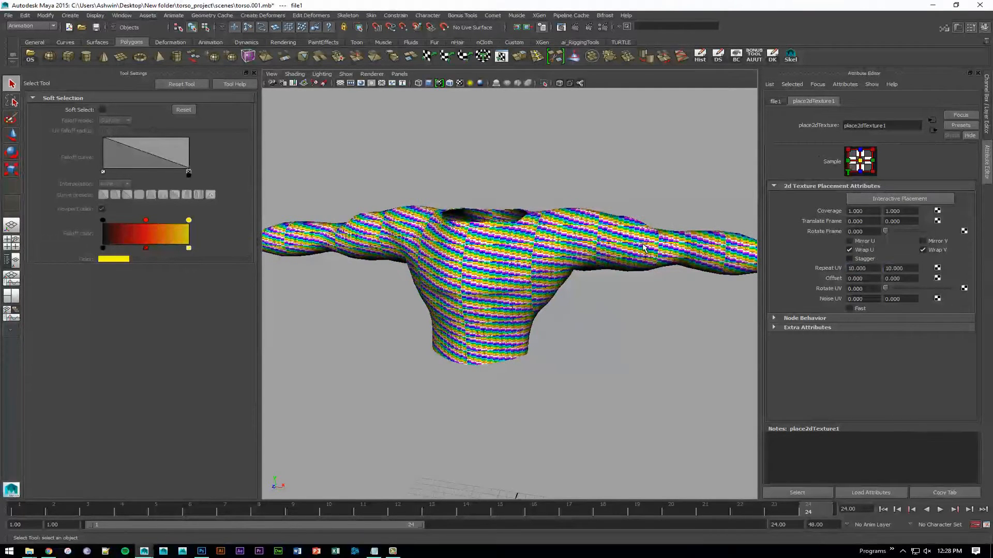
left_click(570, 152)
right_click_drag(481, 209, 495, 234, "alt")
left_click_drag(495, 234, 524, 237, "alt")
right_click_drag(525, 237, 586, 277, "alt")
- Apply a planar UV mapping to the torso, fitted to the bounding box and projected from the Z axis
left_click(586, 277)
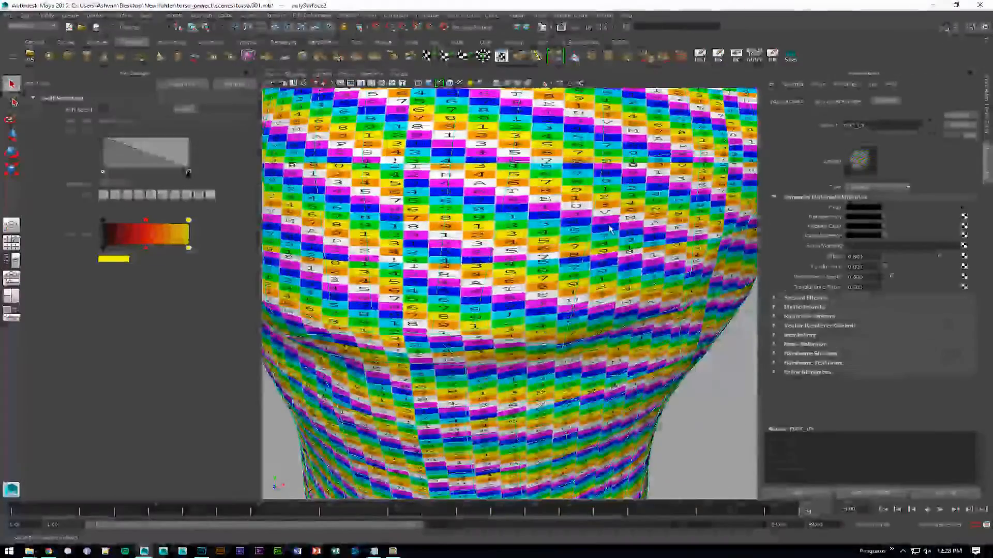
left_click(19, 27)
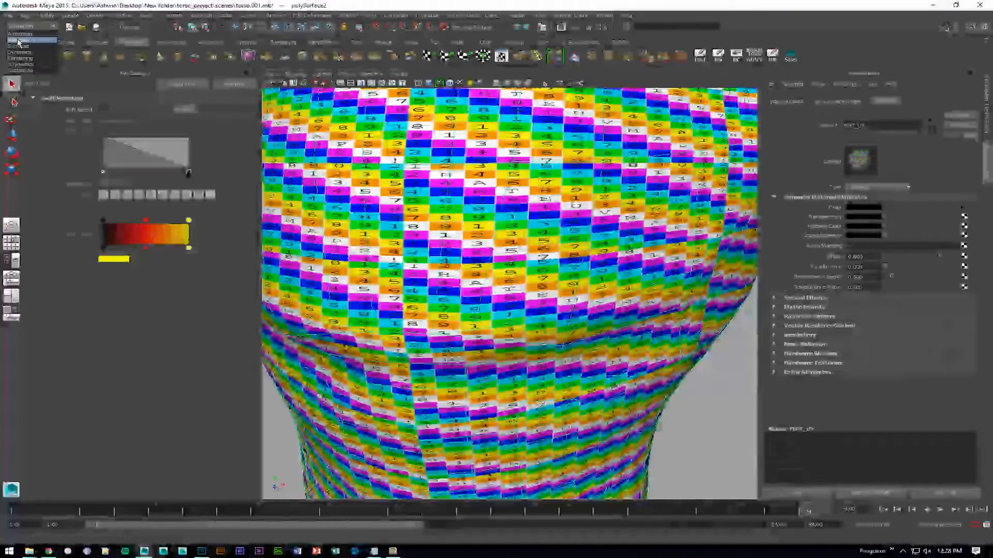
left_click(19, 41)
left_click(343, 16)
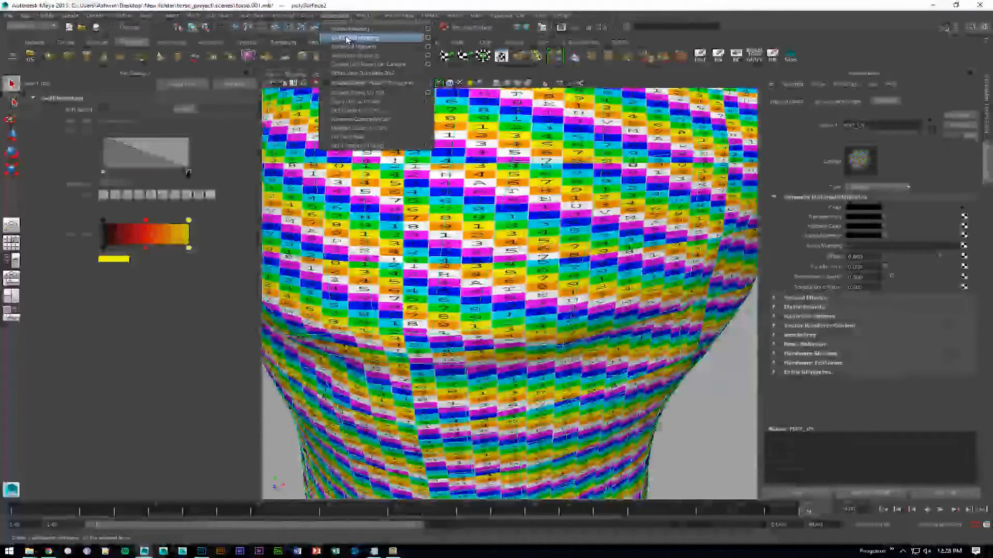
left_click(427, 28)
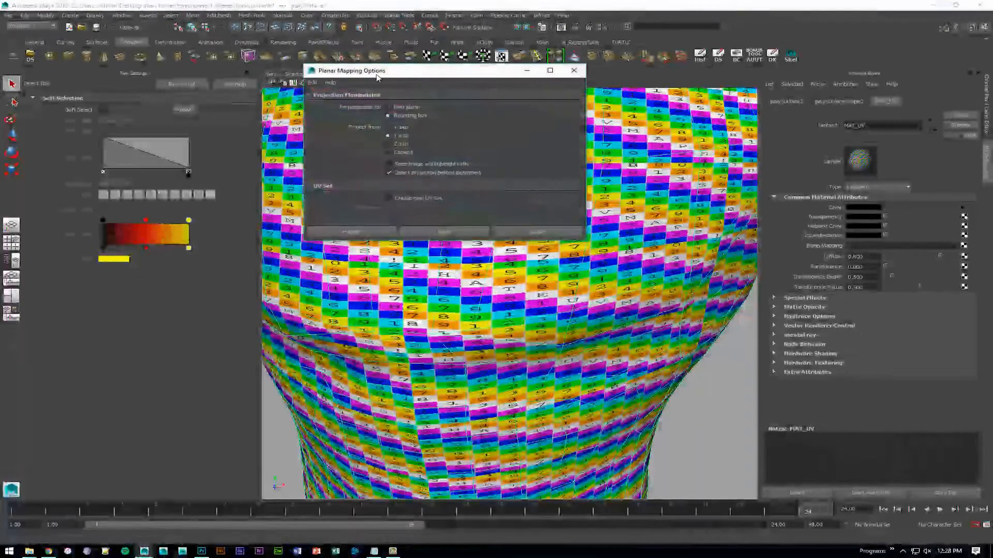
left_click_drag(406, 68, 107, 68)
scroll(538, 314, "down", 8)
left_click_drag(538, 315, 491, 334, "alt")
left_click(89, 144)
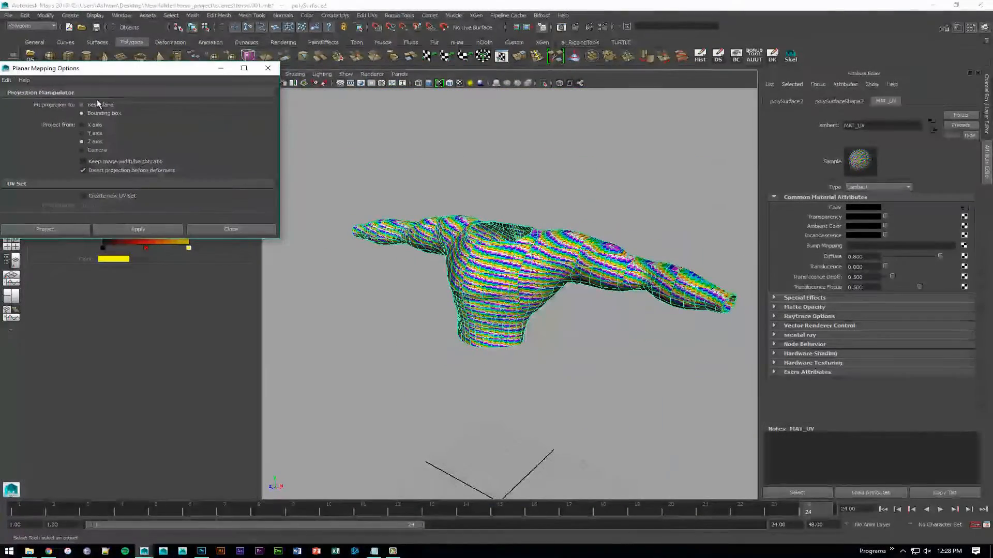
left_click(142, 232)
- Examine the projected checker pattern on the torso's front, sides and arms
left_click_drag(579, 290, 535, 247, "alt")
scroll(634, 270, "up", 6)
middle_click_drag(535, 247, 597, 260, "alt")
left_click_drag(597, 260, 471, 231, "alt")
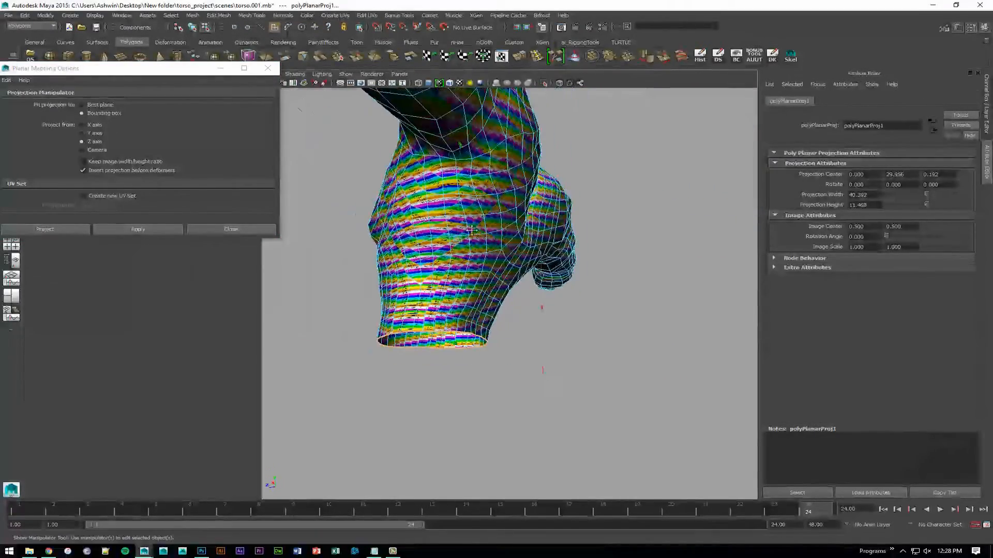
middle_click_drag(471, 231, 520, 285, "alt")
left_click_drag(520, 286, 576, 304, "alt")
right_click_drag(576, 304, 567, 232, "alt")
left_click_drag(633, 343, 532, 318, "alt")
right_click_drag(532, 318, 493, 309, "alt")
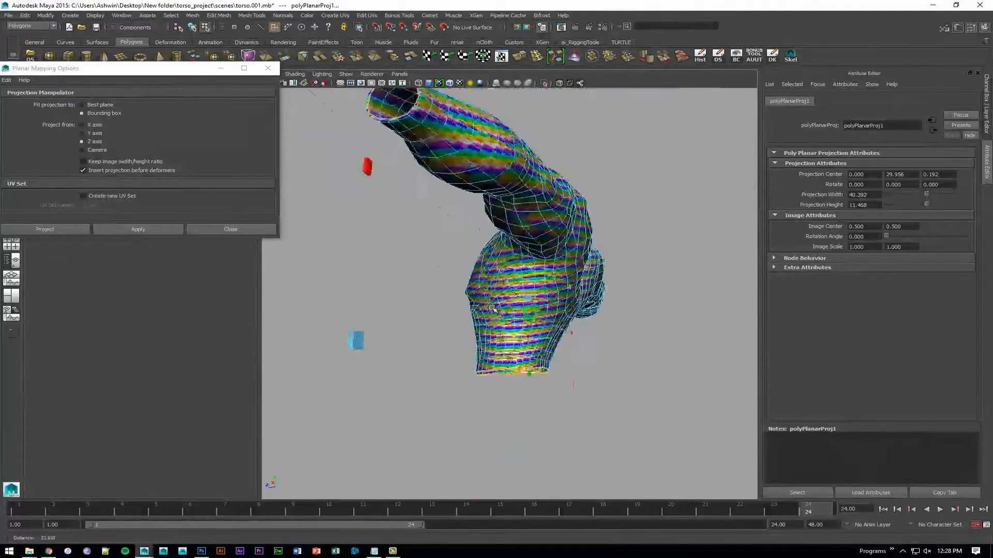
left_click_drag(492, 309, 523, 299, "alt")
right_click_drag(524, 296, 549, 275)
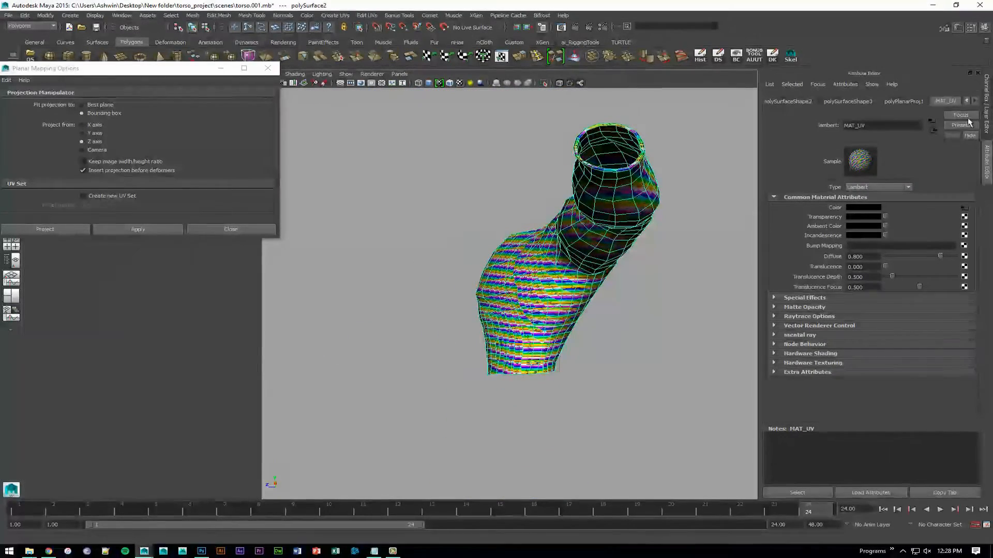
- Set the checker texture's Repeat UV to 5 in both directions and inspect the side of the deselected torso
left_click(965, 208)
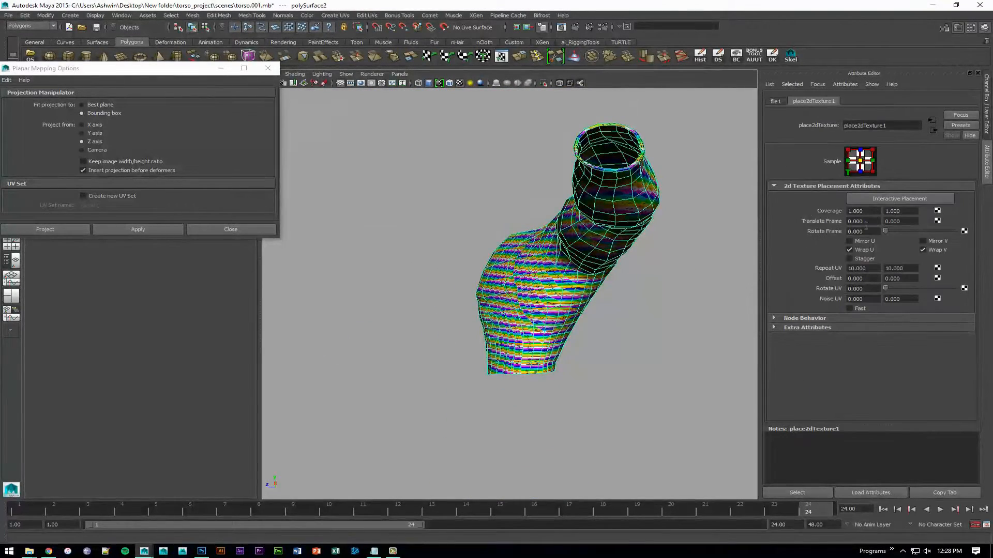
double_click(870, 271)
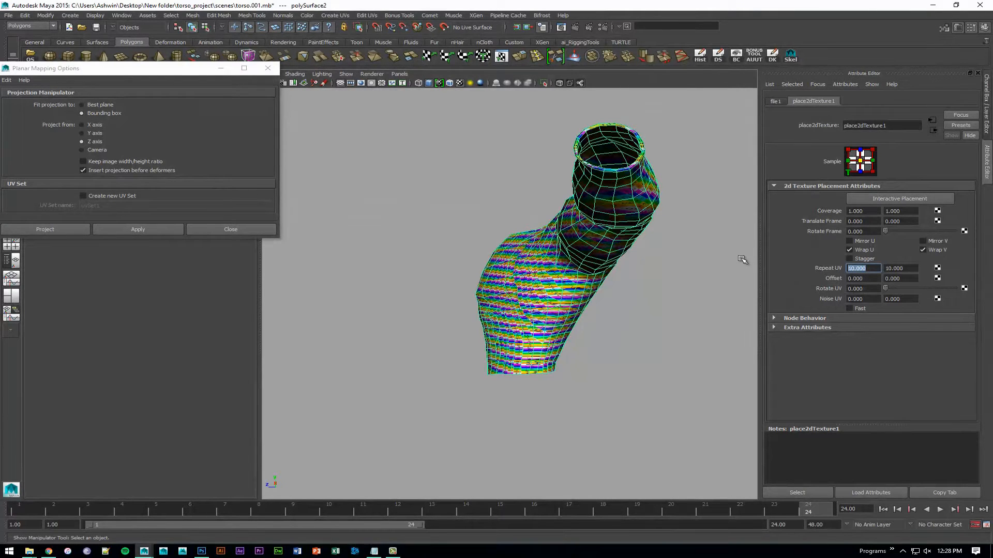
type("5")
key("Tab")
type("5")
key("Return")
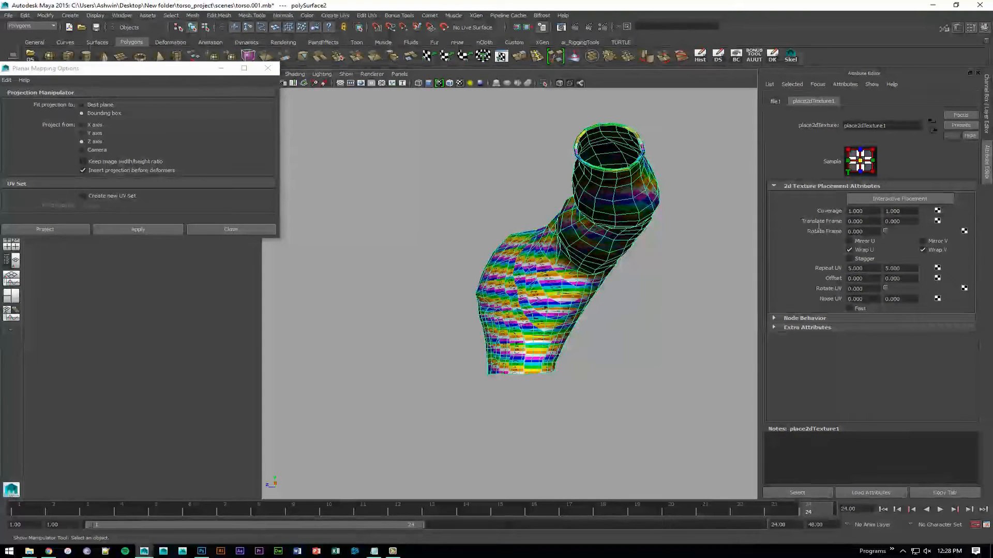
left_click_drag(458, 299, 453, 295, "alt")
left_click(644, 330)
left_click_drag(645, 330, 532, 308, "alt")
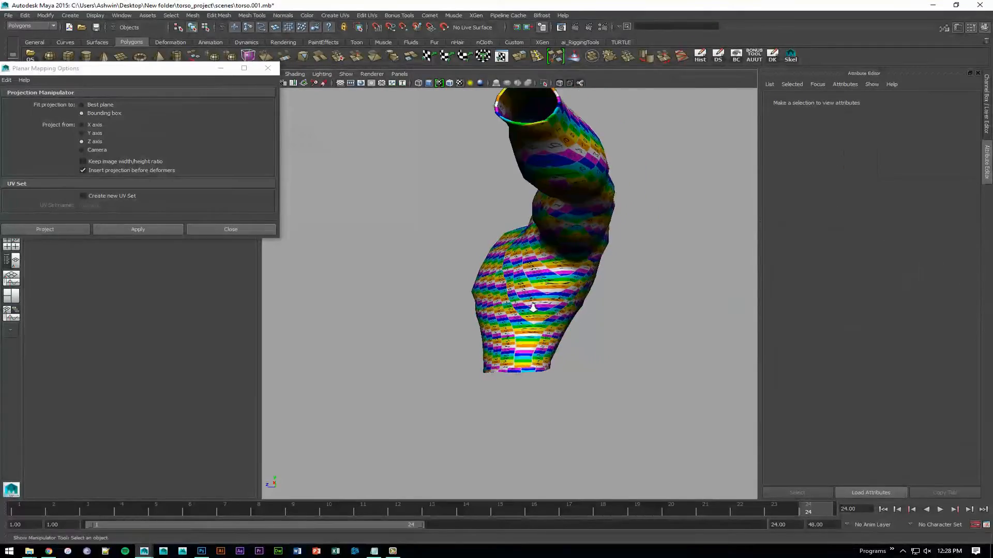
- Examine the planar-projected checker pattern on the torso's side, underarm and front
right_click_drag(532, 308, 574, 289, "alt")
left_click_drag(574, 290, 593, 255, "alt")
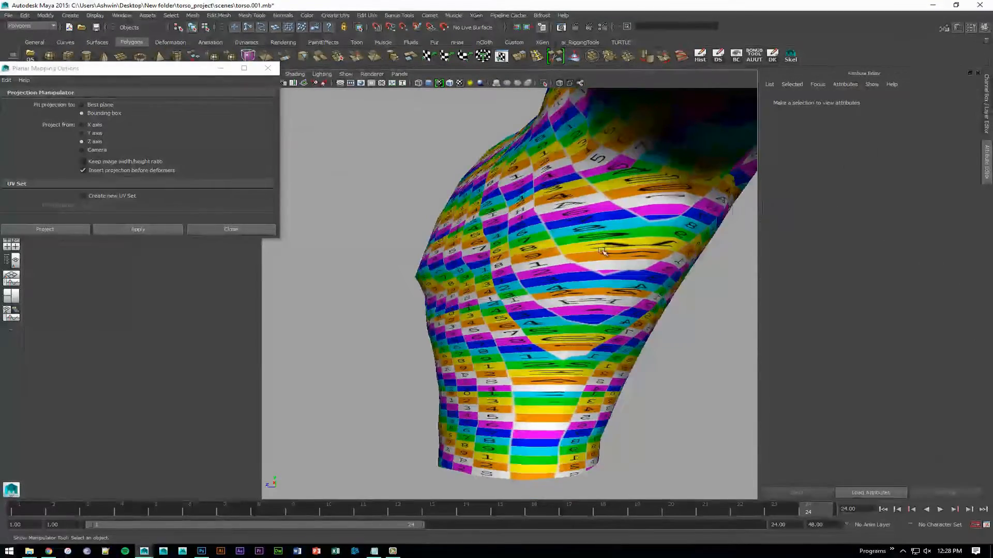
right_click_drag(665, 348, 460, 292, "alt")
left_click_drag(461, 293, 610, 301, "alt")
right_click_drag(610, 301, 701, 341, "alt")
left_click_drag(488, 266, 490, 279, "alt")
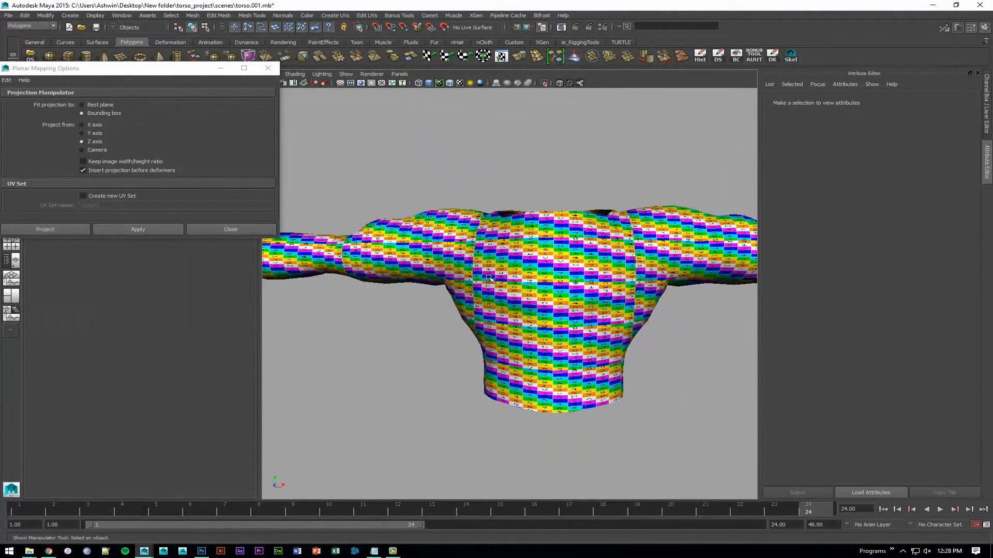
- Apply a cylindrical UV mapping to the torso and inspect the checker pattern across the chest and arms
left_click(268, 68)
left_click(505, 267)
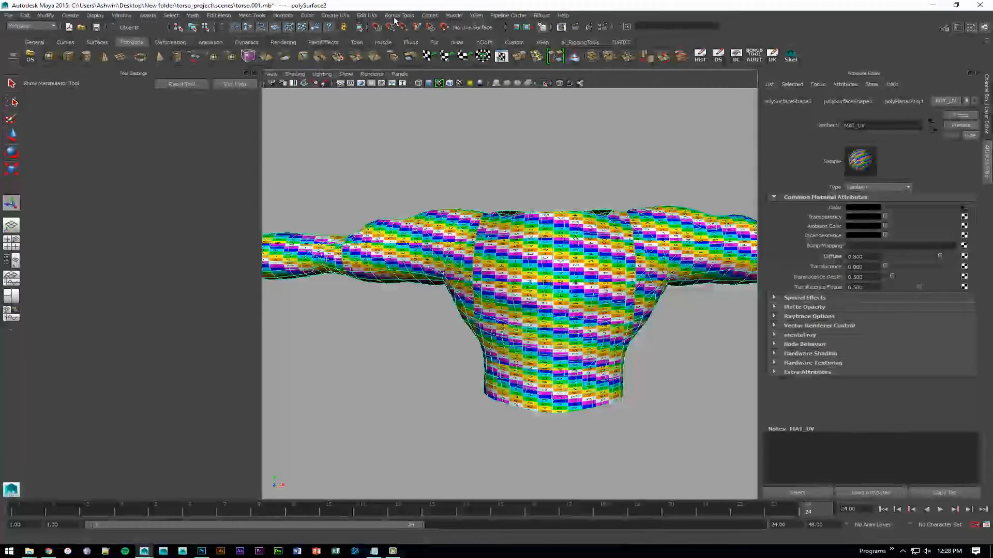
left_click(328, 16)
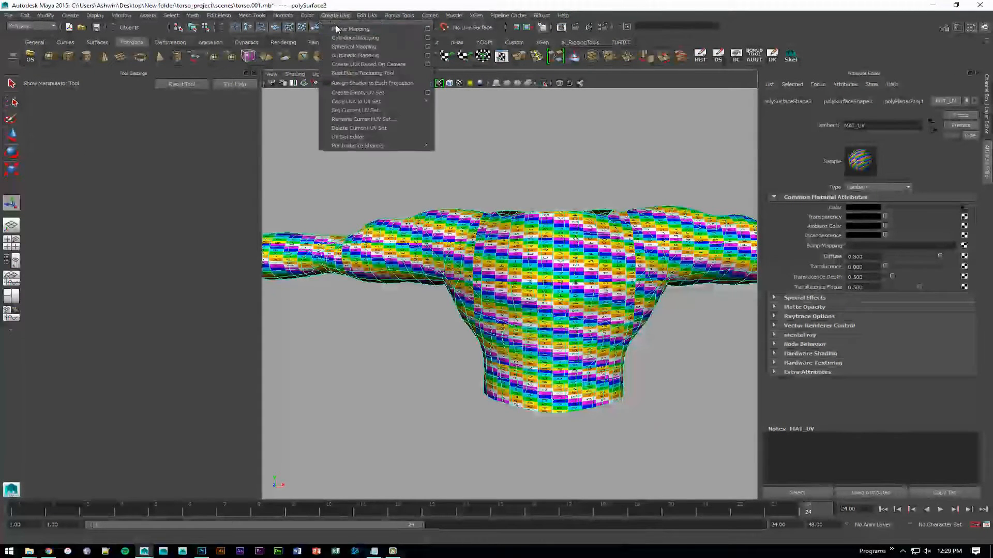
left_click(392, 38)
left_click_drag(496, 177, 512, 208, "alt")
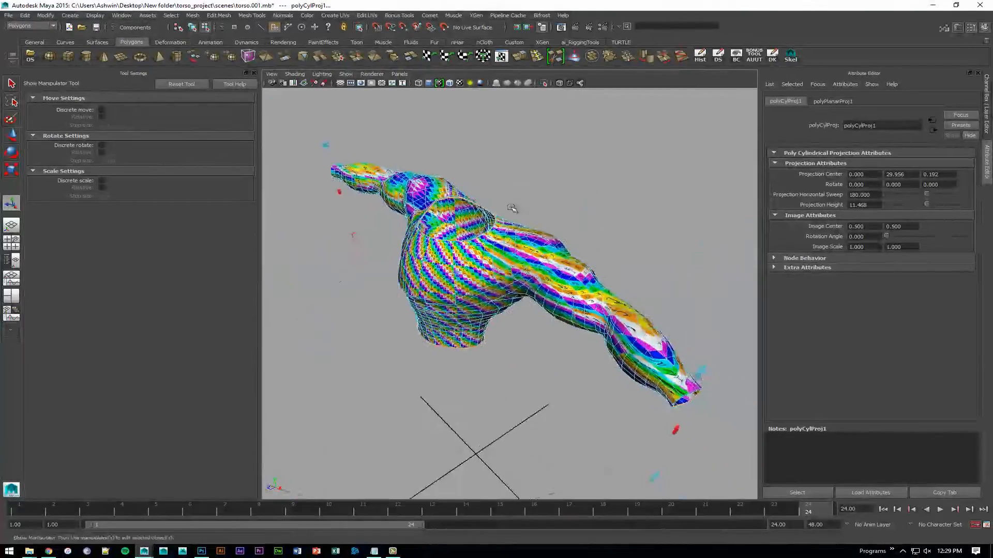
right_click_drag(512, 207, 551, 203, "alt")
key("F8")
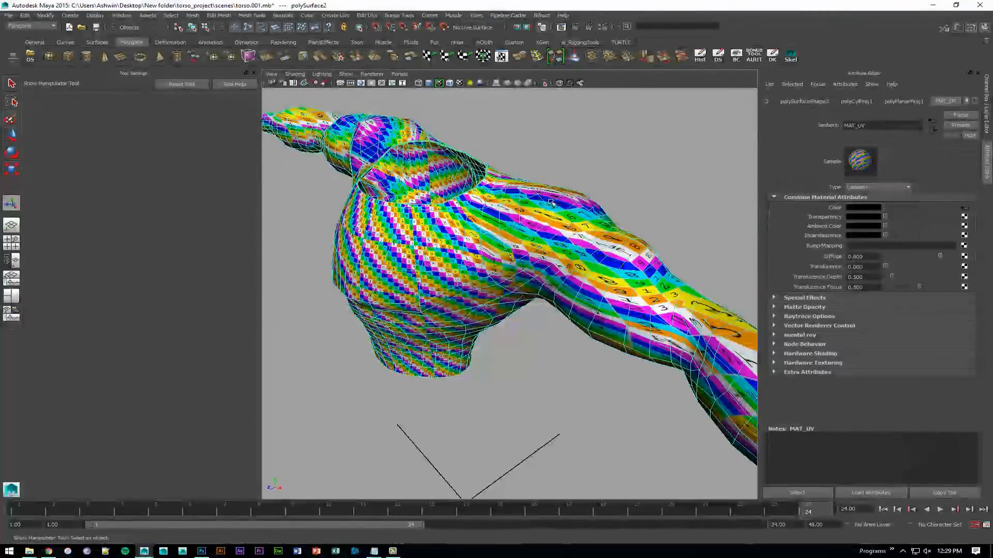
- Apply a spherical UV mapping to the torso and inspect the checker pattern on the shoulder, arm and chest
left_click(335, 15)
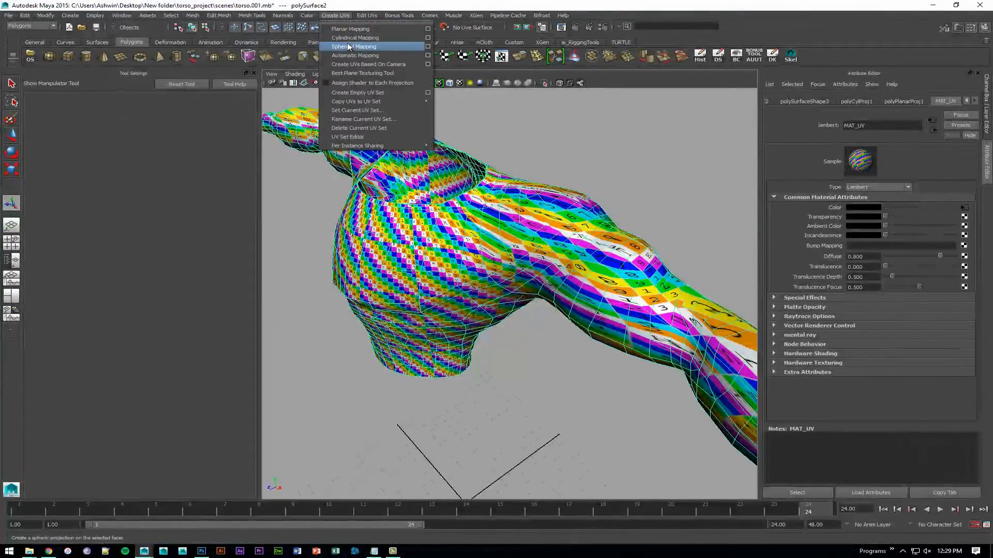
left_click(348, 46)
right_click_drag(525, 177, 467, 170, "alt")
left_click_drag(467, 171, 522, 150, "alt")
right_click_drag(523, 149, 496, 178, "alt")
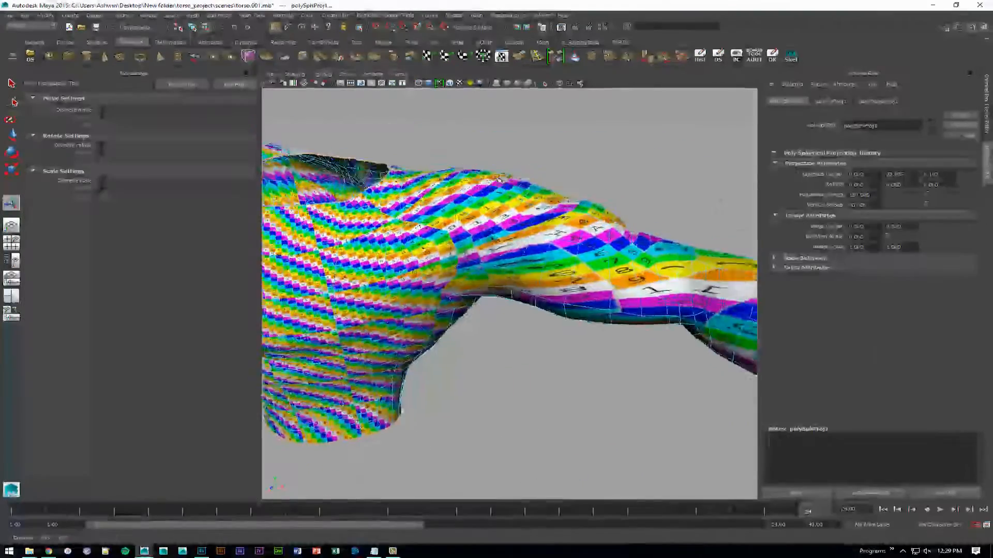
left_click_drag(497, 178, 561, 204, "alt")
mouse_move(439, 233)
right_mouse_down("alt")
mouse_move(493, 245)
mouse_move(447, 235)
right_mouse_up("alt")
left_click_drag(447, 236, 395, 245, "alt")
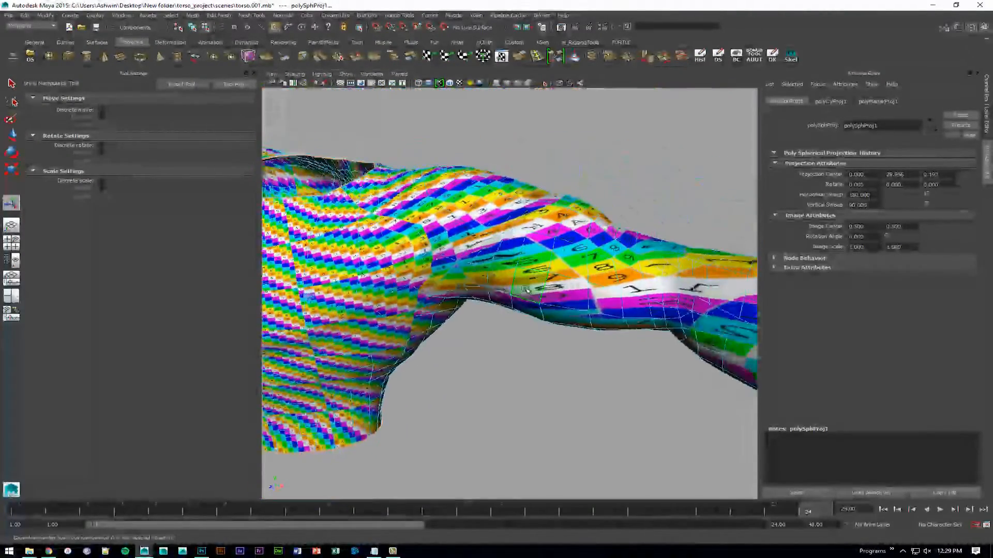
right_click_drag(525, 289, 490, 226, "alt")
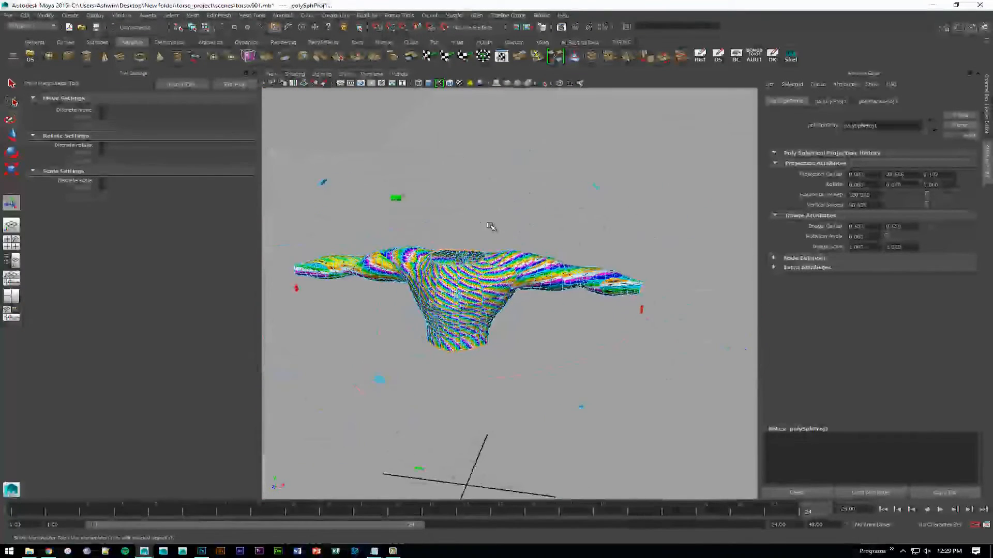
- Exit the projection manipulator, return to object mode and assign the lambert1 material to the torso
key("q")
left_click(611, 232)
left_click_drag(611, 233, 545, 231, "alt")
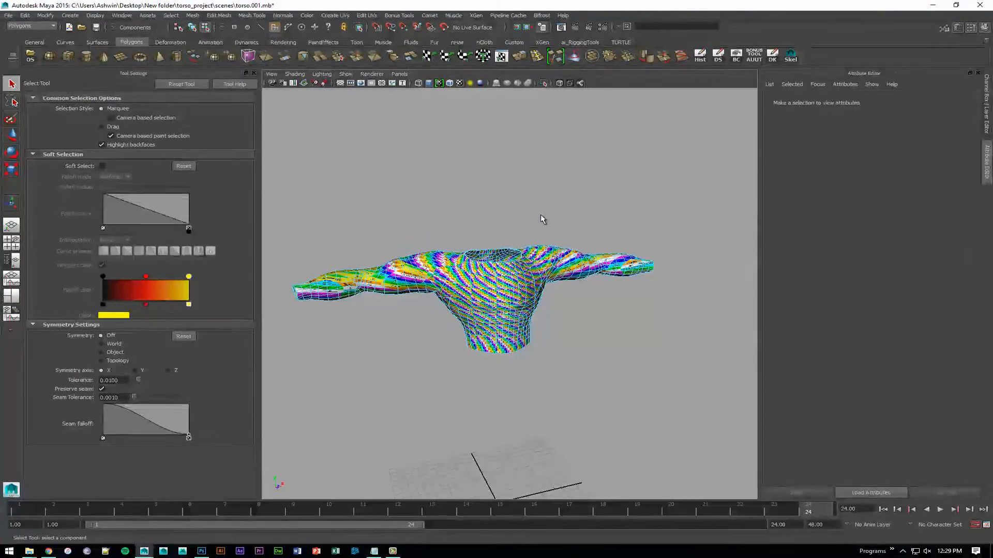
key("F8")
left_click_drag(580, 316, 449, 281, "alt")
middle_click_drag(450, 282, 474, 220, "alt")
right_click_drag(474, 220, 542, 433)
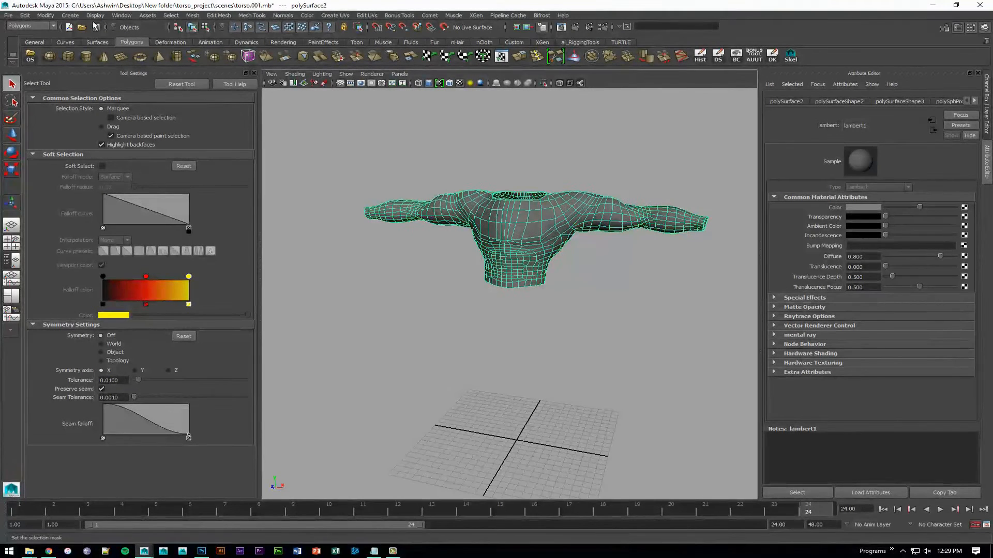
- Delete the torso's construction history and deselect the model
left_click(25, 16)
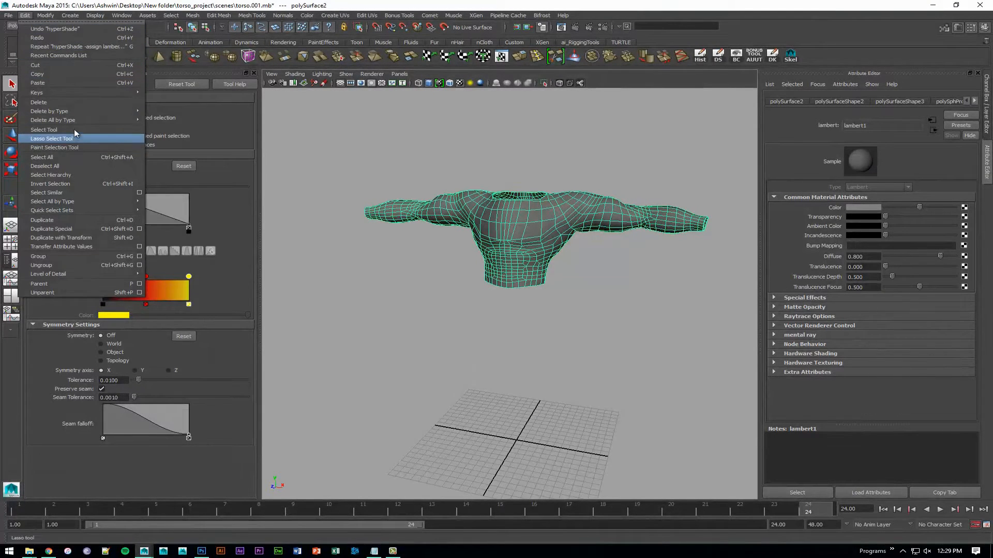
mouse_move(85, 116)
left_click(166, 116)
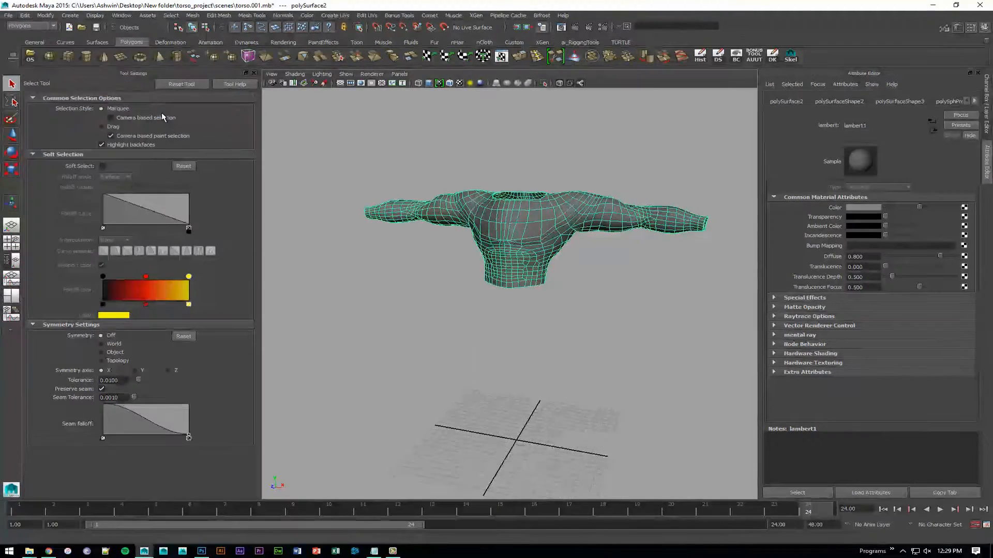
left_click(652, 157)
left_click_drag(578, 191, 527, 188, "alt")
right_click_drag(527, 188, 558, 200, "alt")
mouse_move(559, 200)
middle_mouse_down("alt")
mouse_move(537, 193)
mouse_move(557, 200)
middle_mouse_up("alt")
key("alt+Tab")
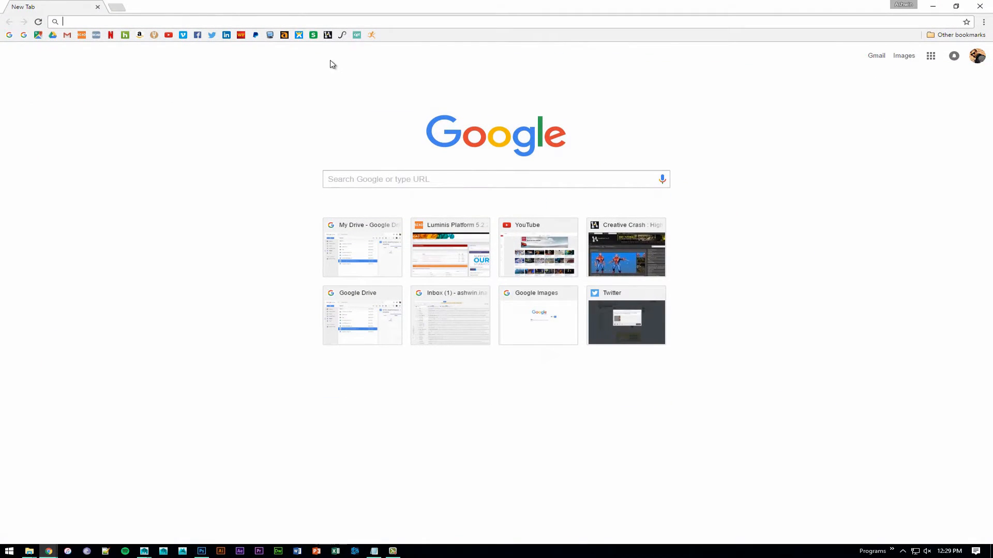
left_click(368, 177)
type("maya")
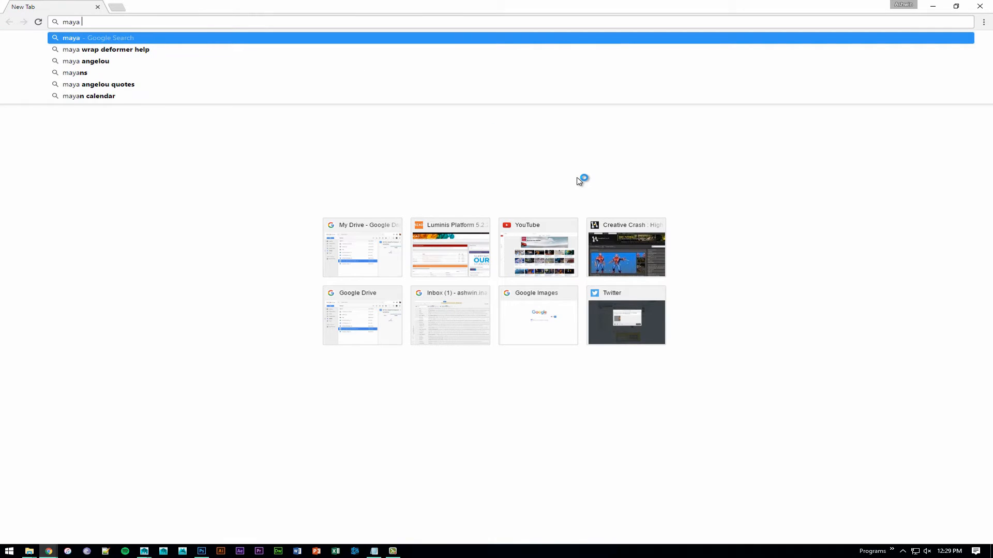
type(" bonus tools")
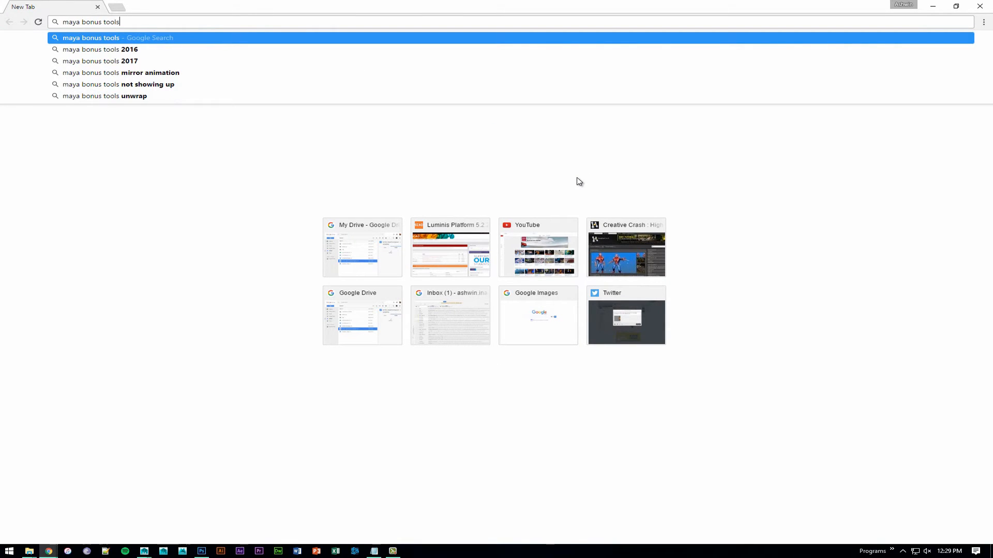
key("Return")
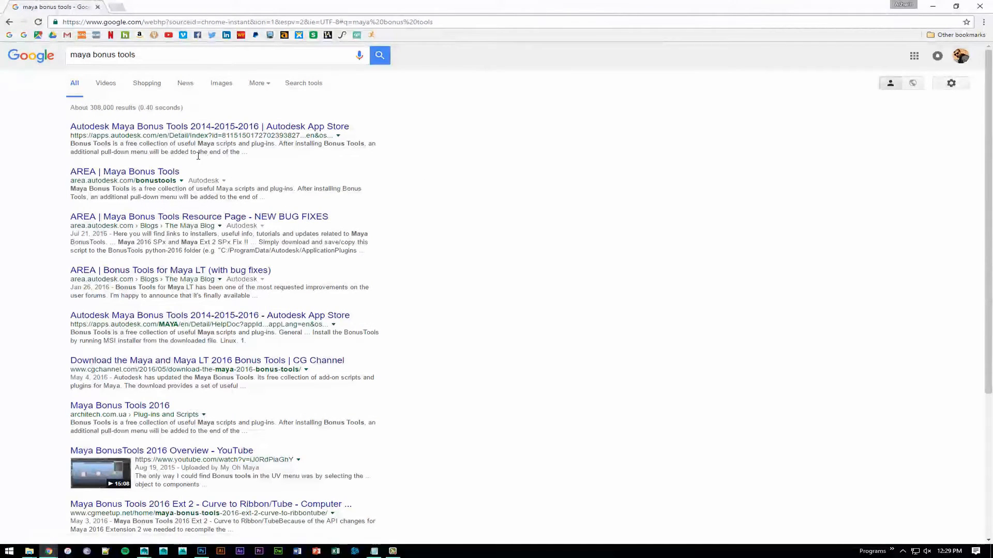
left_click(208, 128)
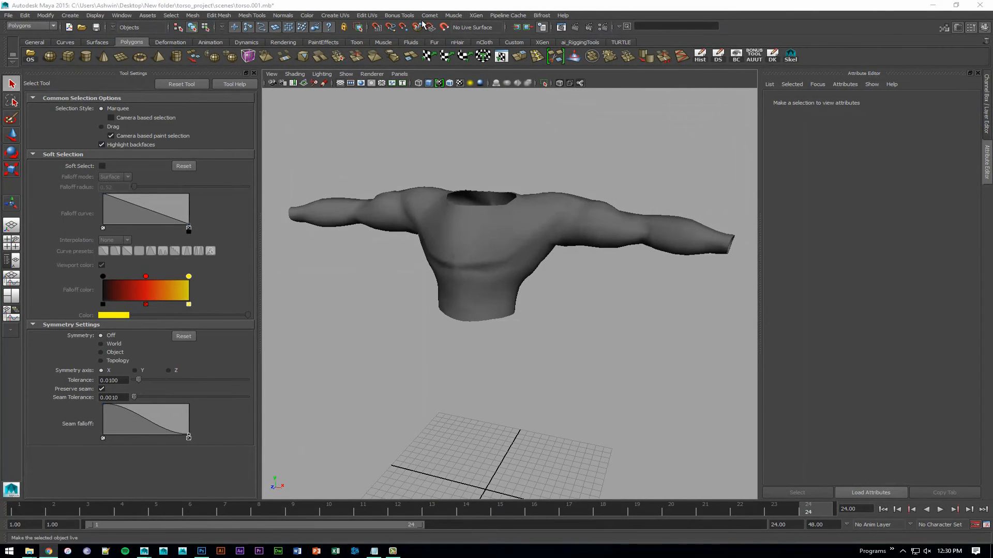
left_click(396, 16)
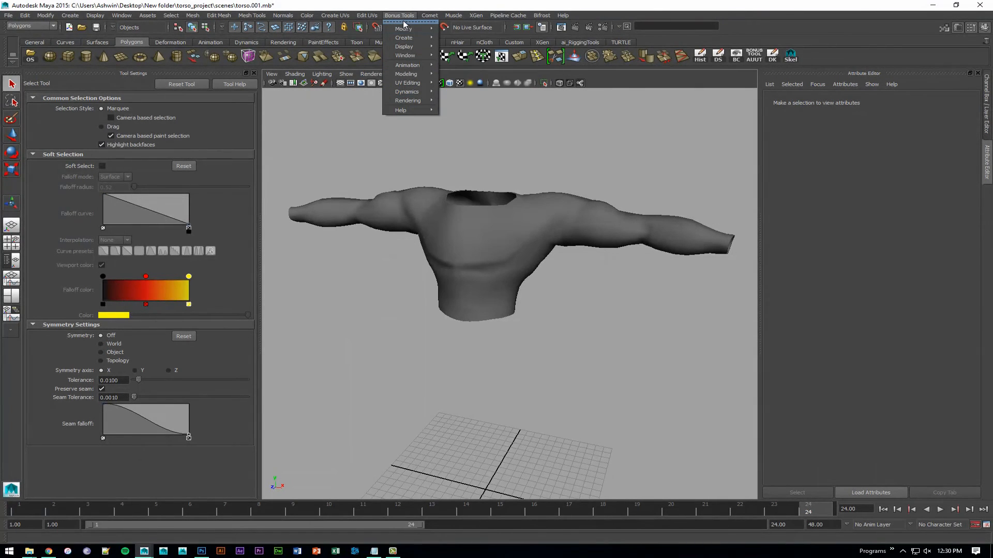
left_click(590, 295)
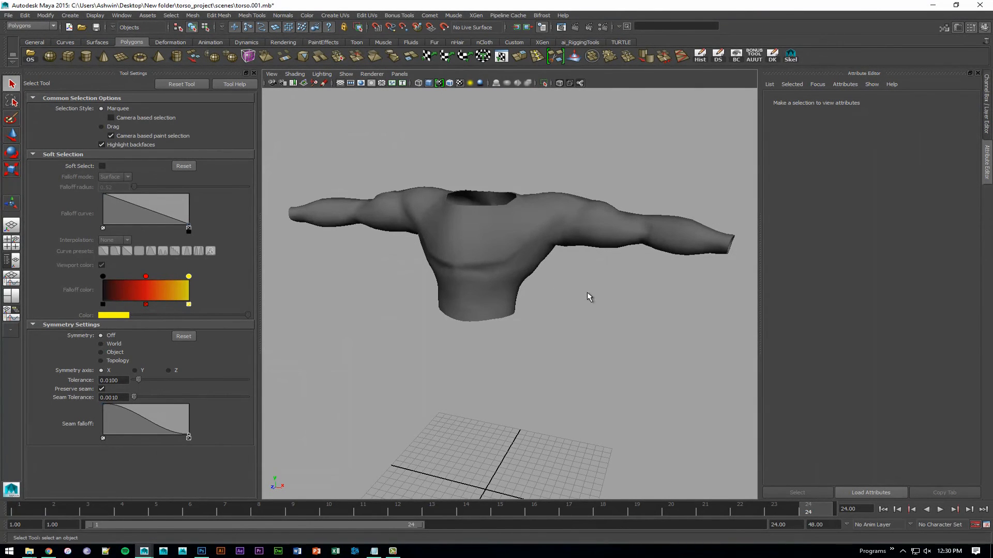
left_click_drag(590, 294, 508, 253, "alt")
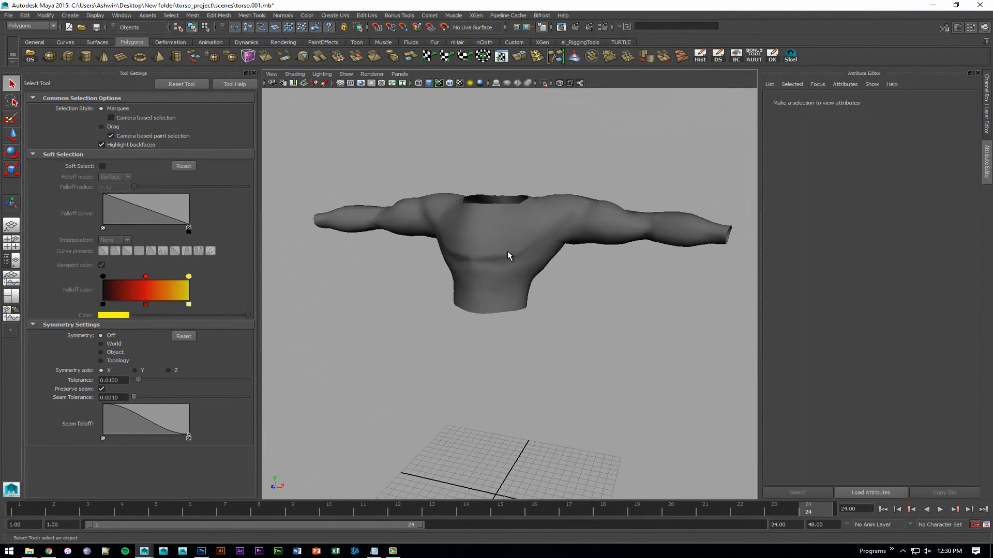